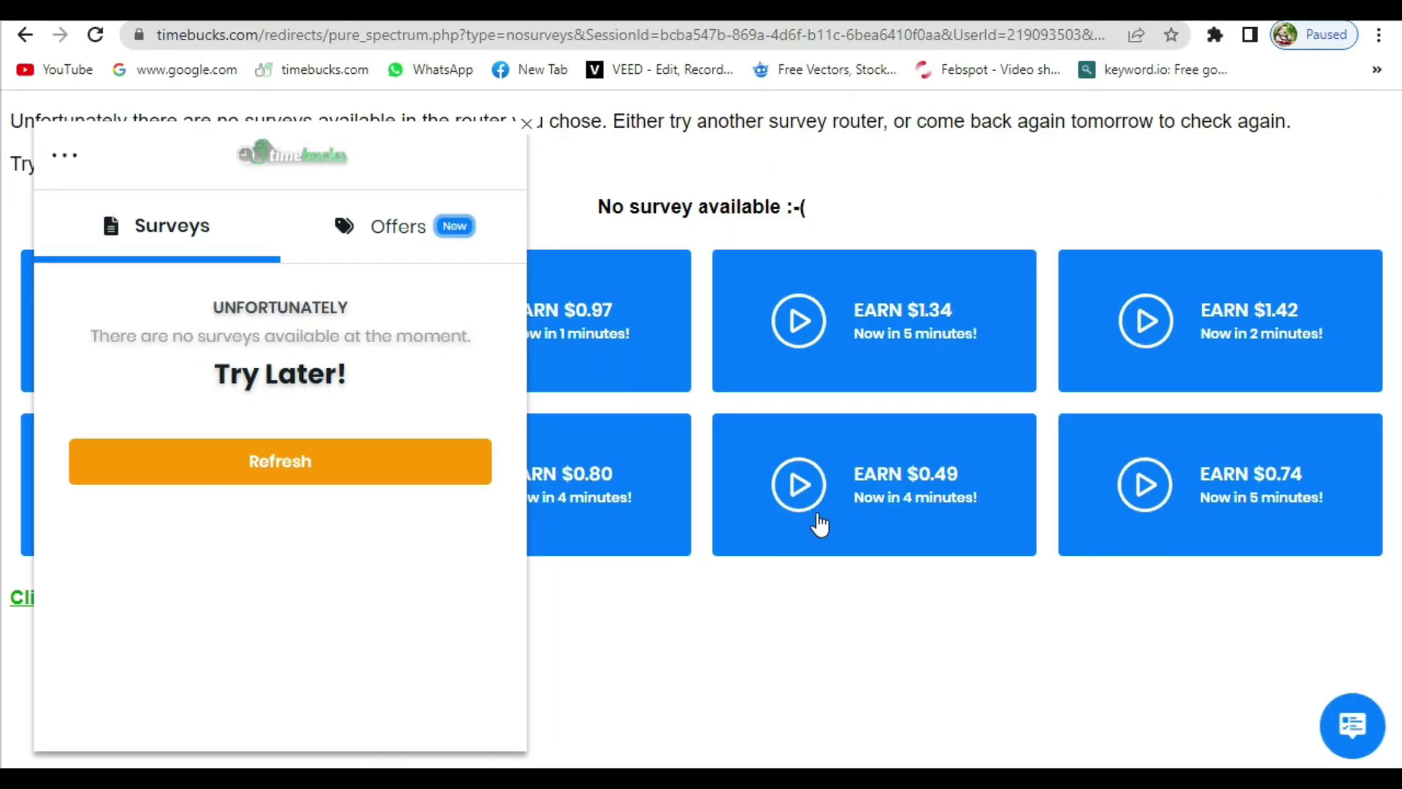
# - Close the empty BitLabs surveys popup to get back to the survey providers list
pyautogui.click(529, 126)
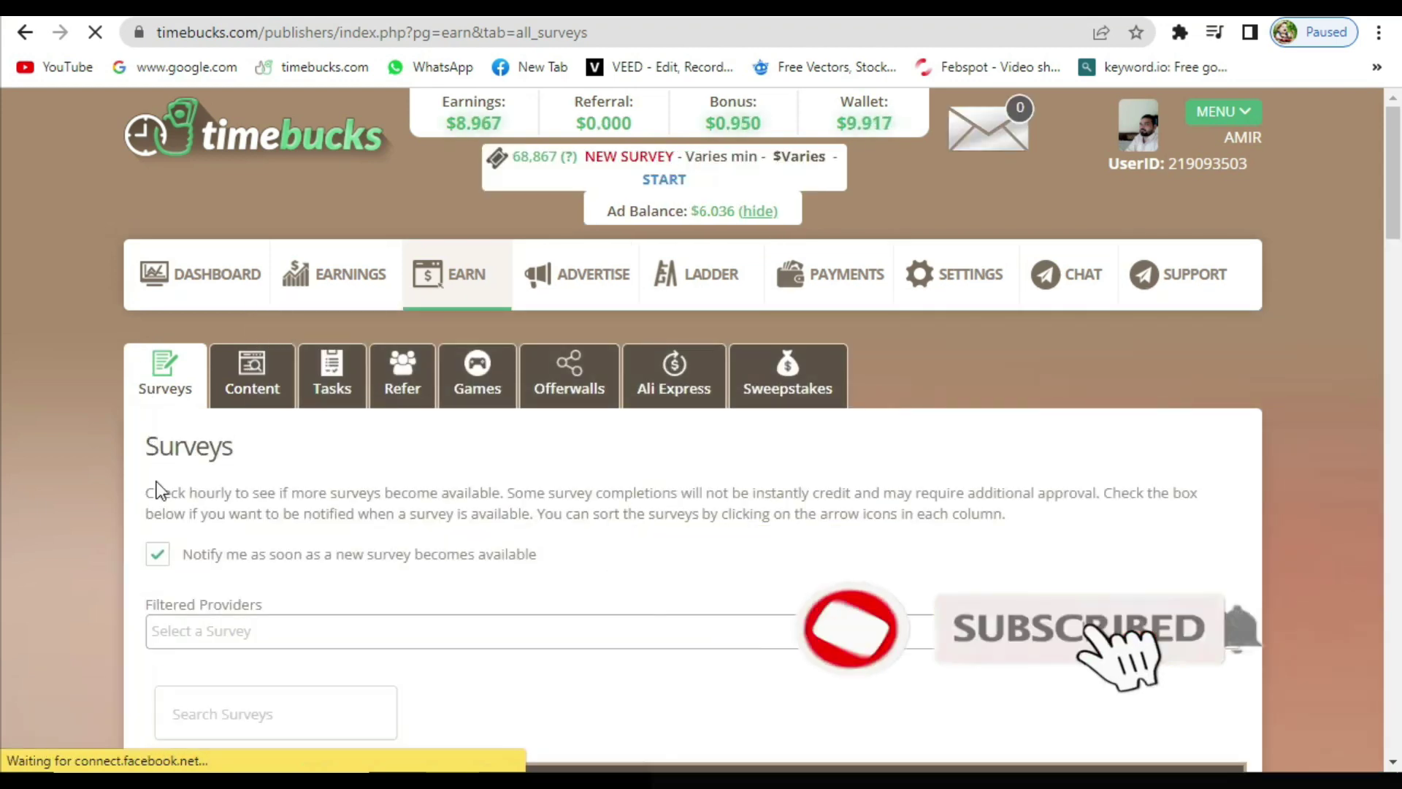
pyautogui.scroll(-5, 187, 542)
pyautogui.scroll(-4, 187, 541)
pyautogui.scroll(-2, 189, 543)
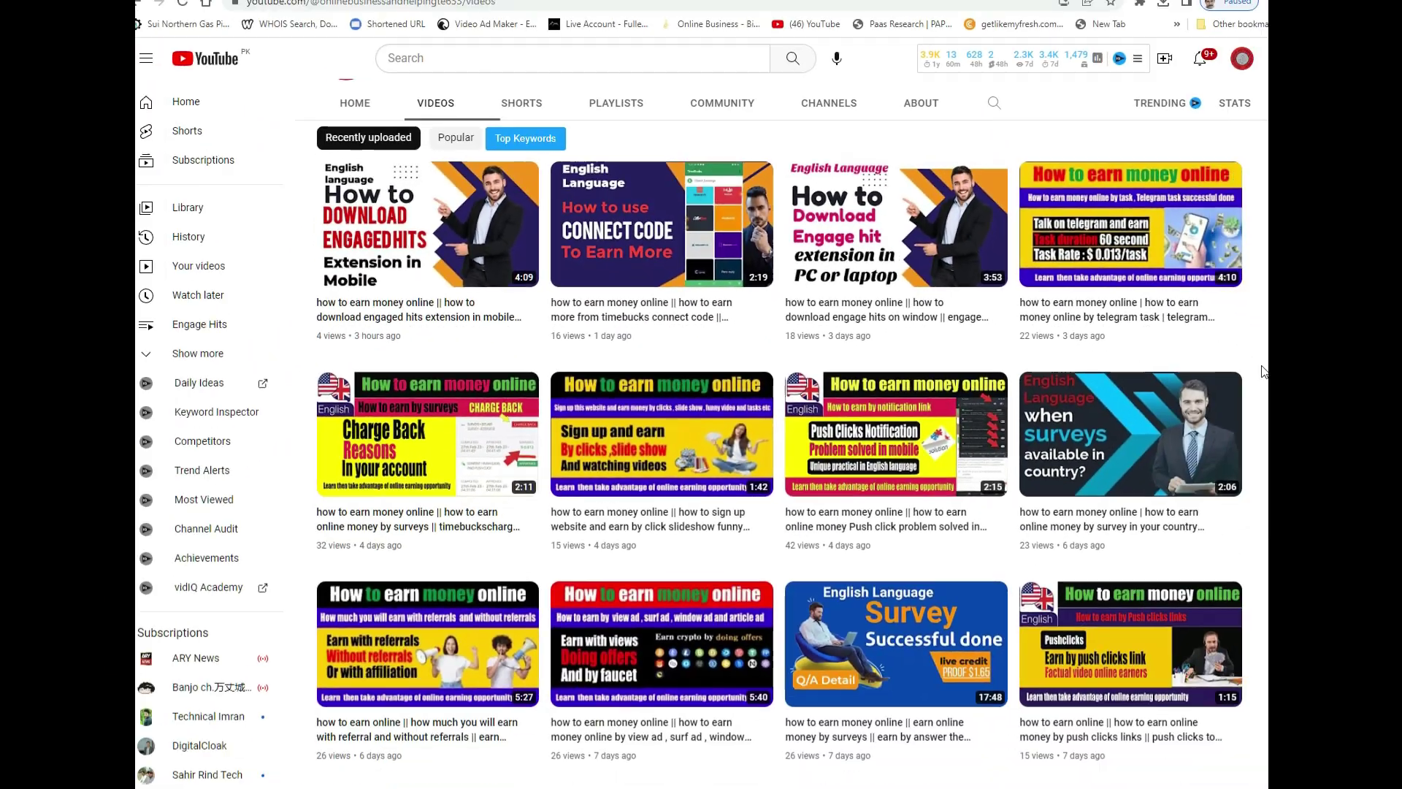
pyautogui.scroll(4, 938, 474)
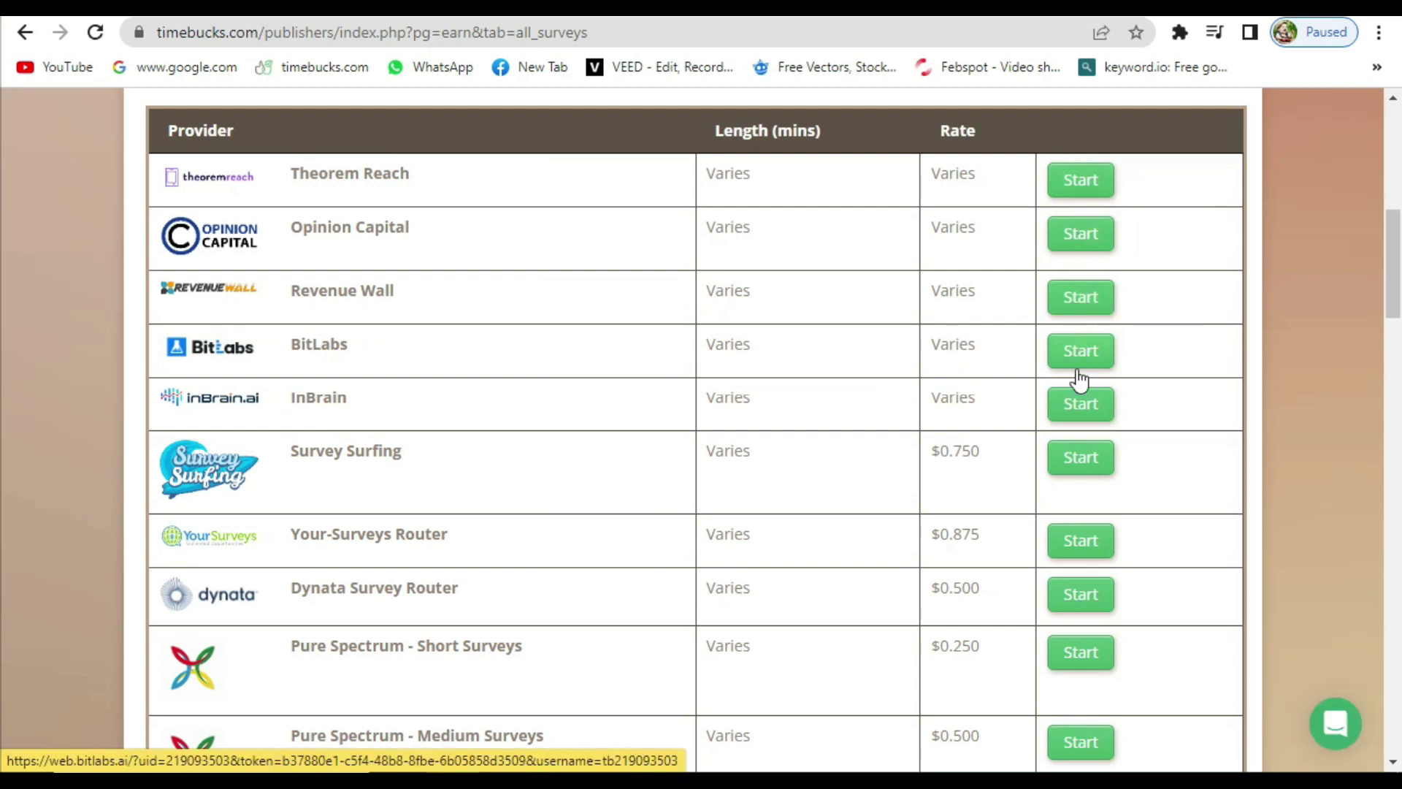
pyautogui.scroll(-1, 1072, 510)
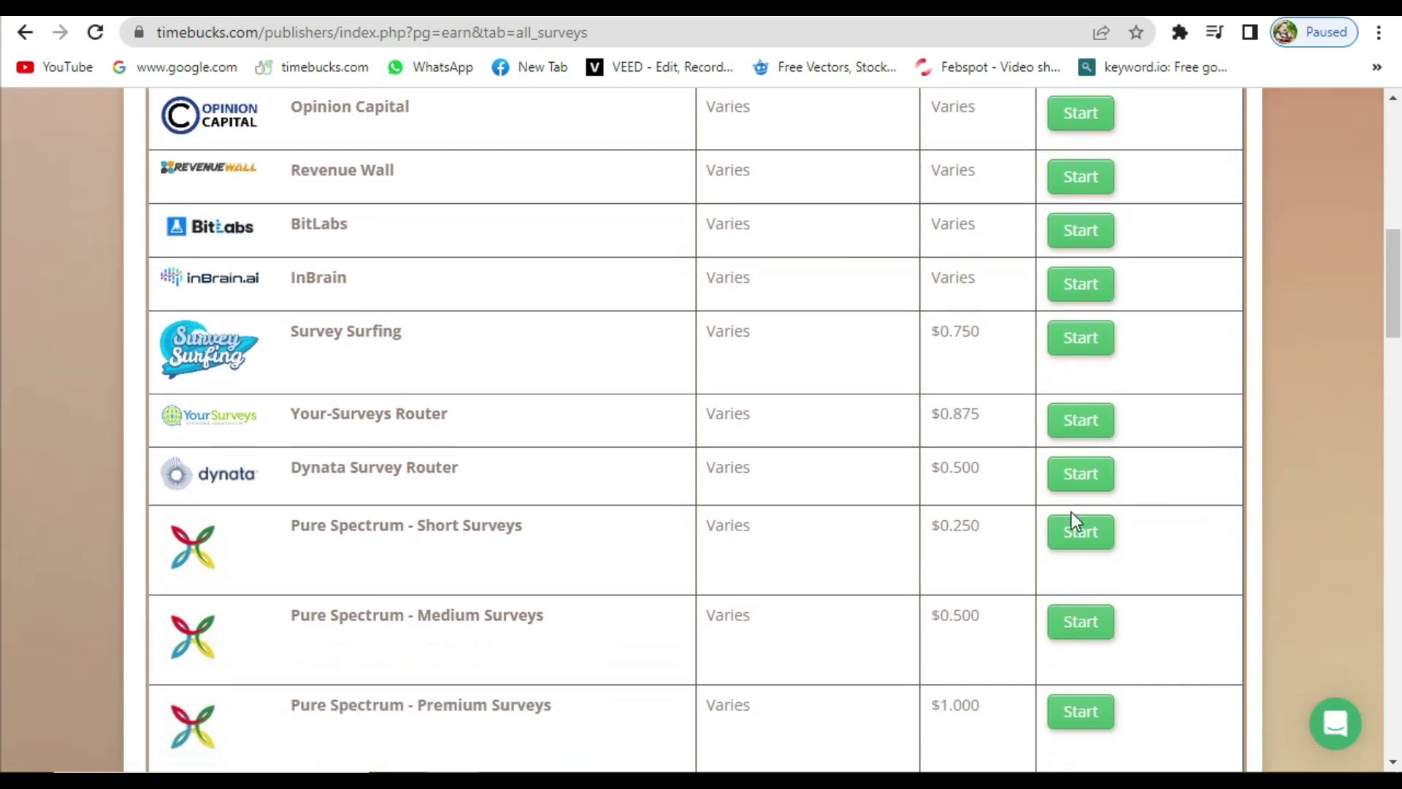
# - Start the Pure Spectrum – Short Surveys router
pyautogui.click(1073, 516)
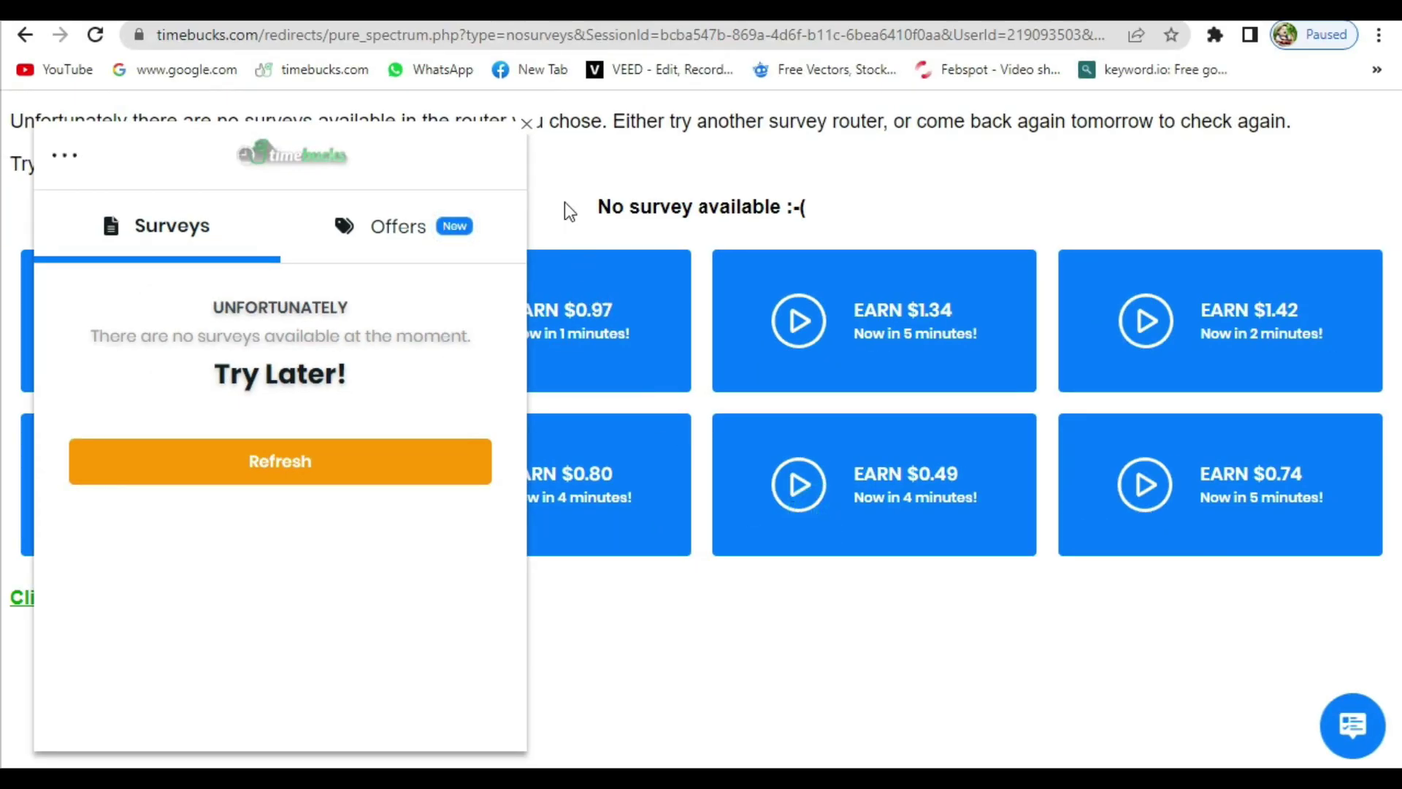
# - Dismiss the no-surveys panel and zoom the Surveys page back to 100%
pyautogui.click(530, 126)
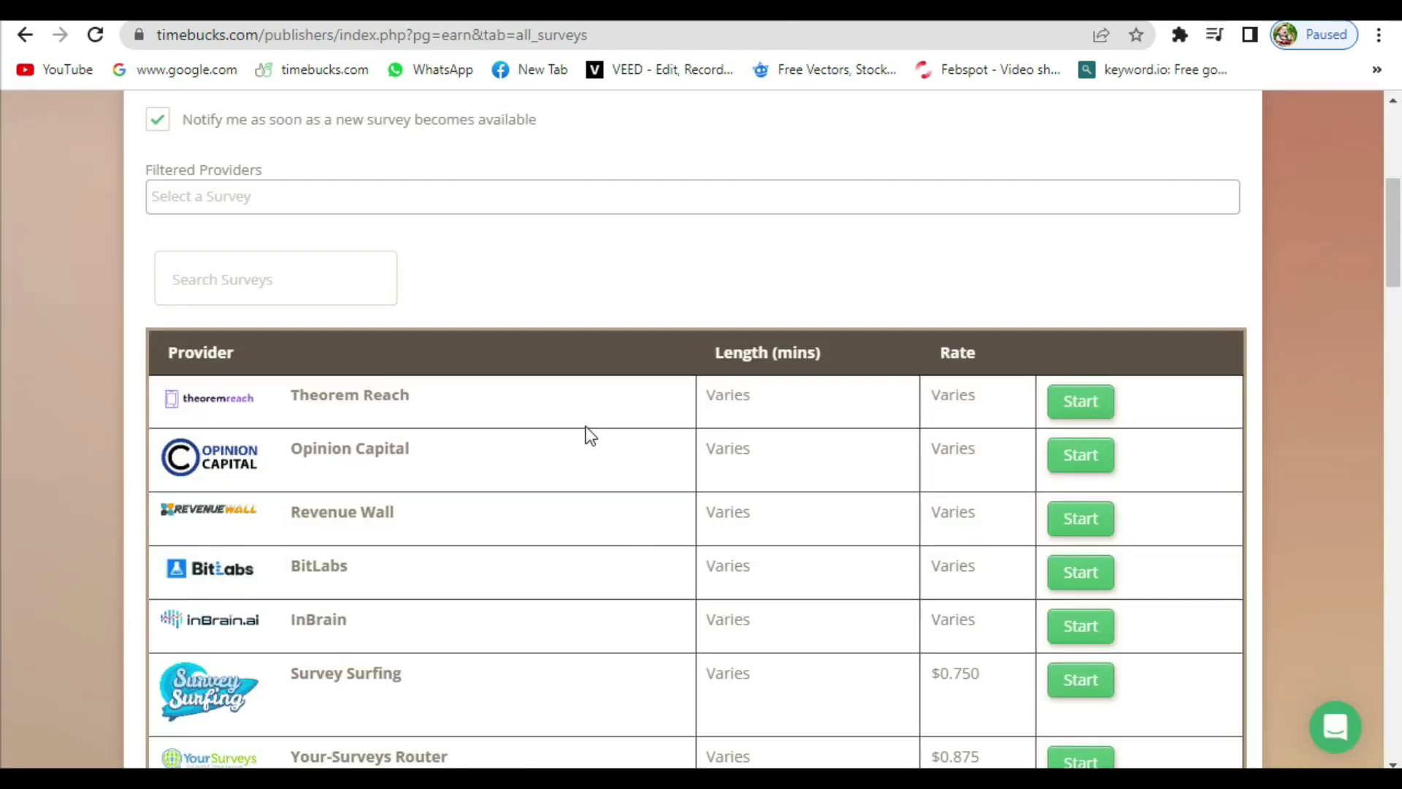
pyautogui.scroll(5, 569, 592)
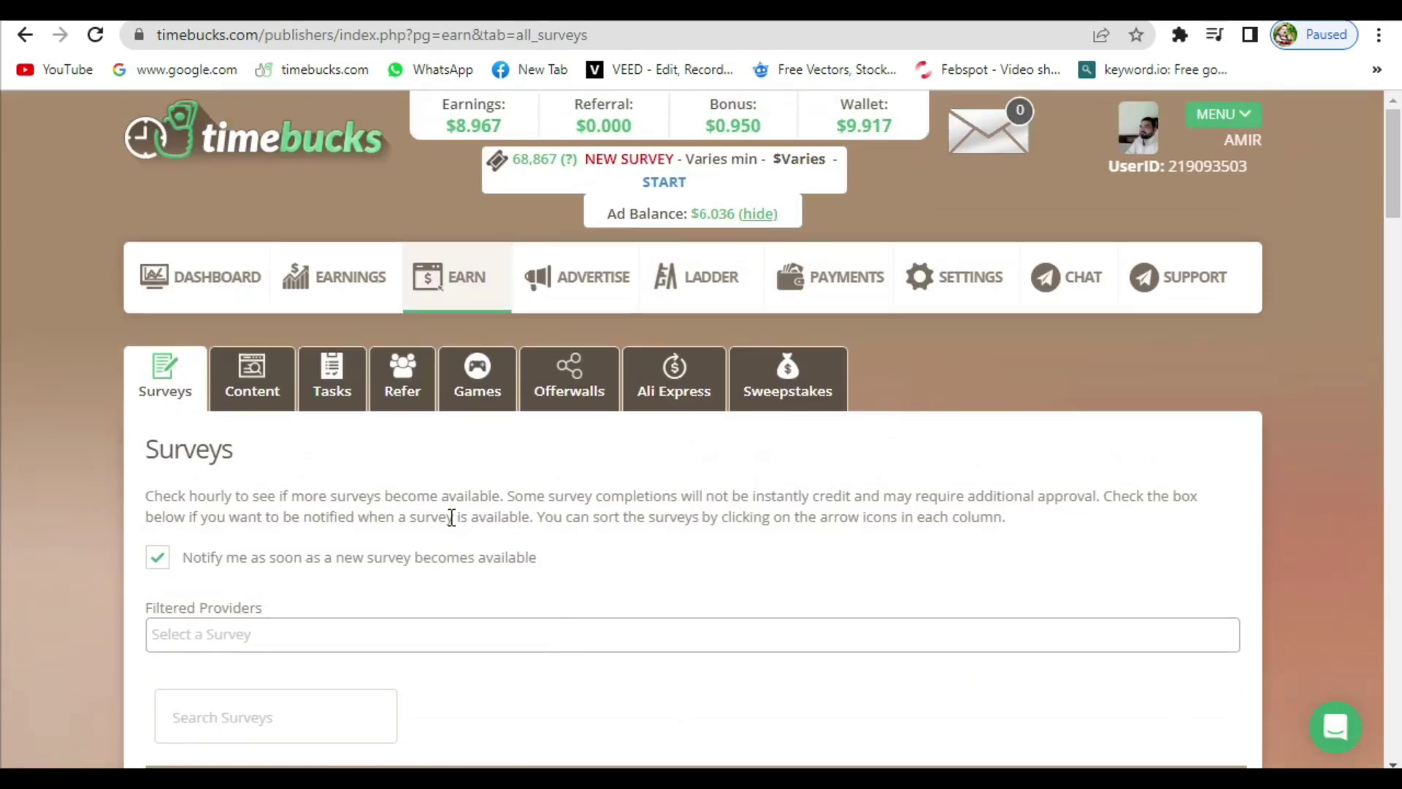
pyautogui.scroll(-4, 450, 473)
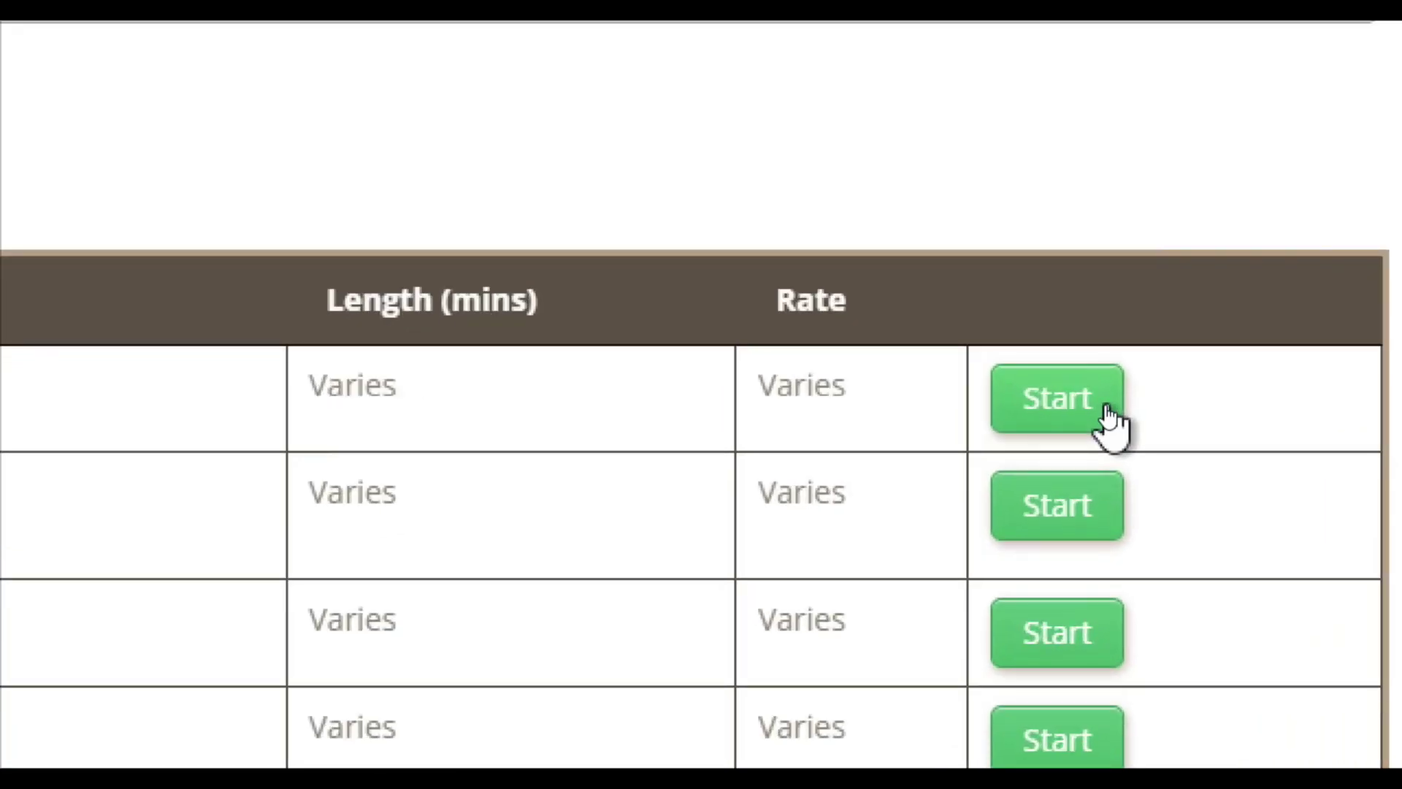
pyautogui.scroll(-3, 1079, 669)
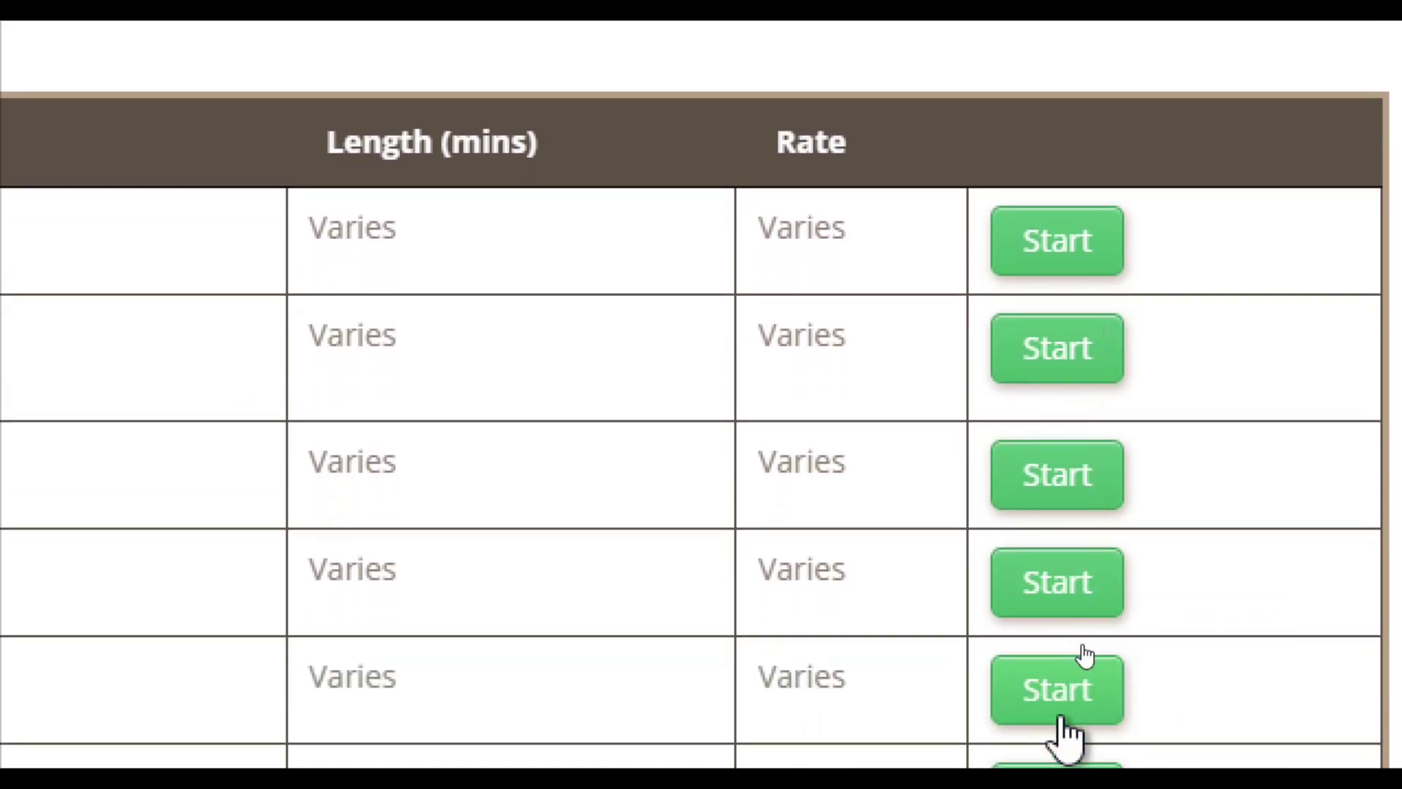
pyautogui.scroll(-1, 1074, 733)
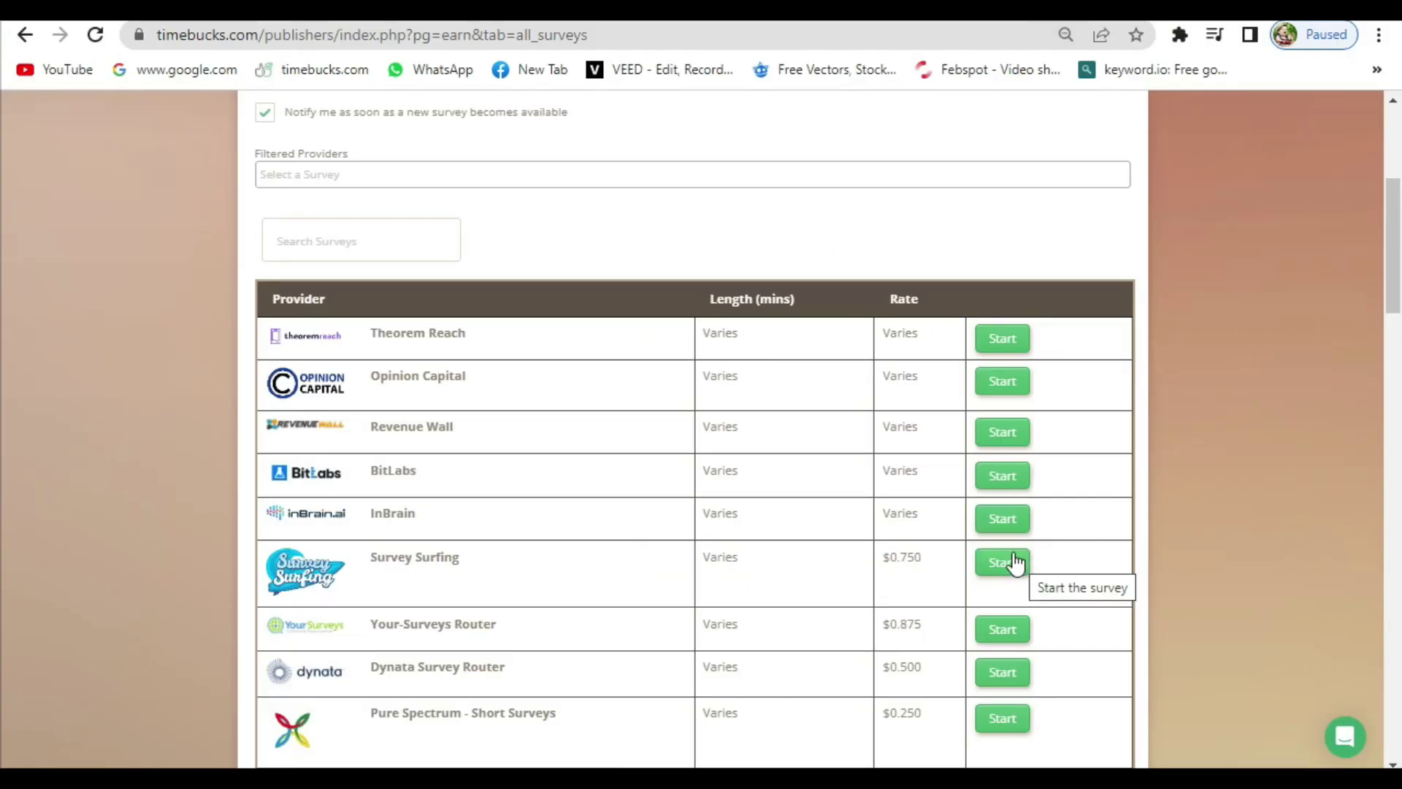
pyautogui.hotkey('ctrl', '+')
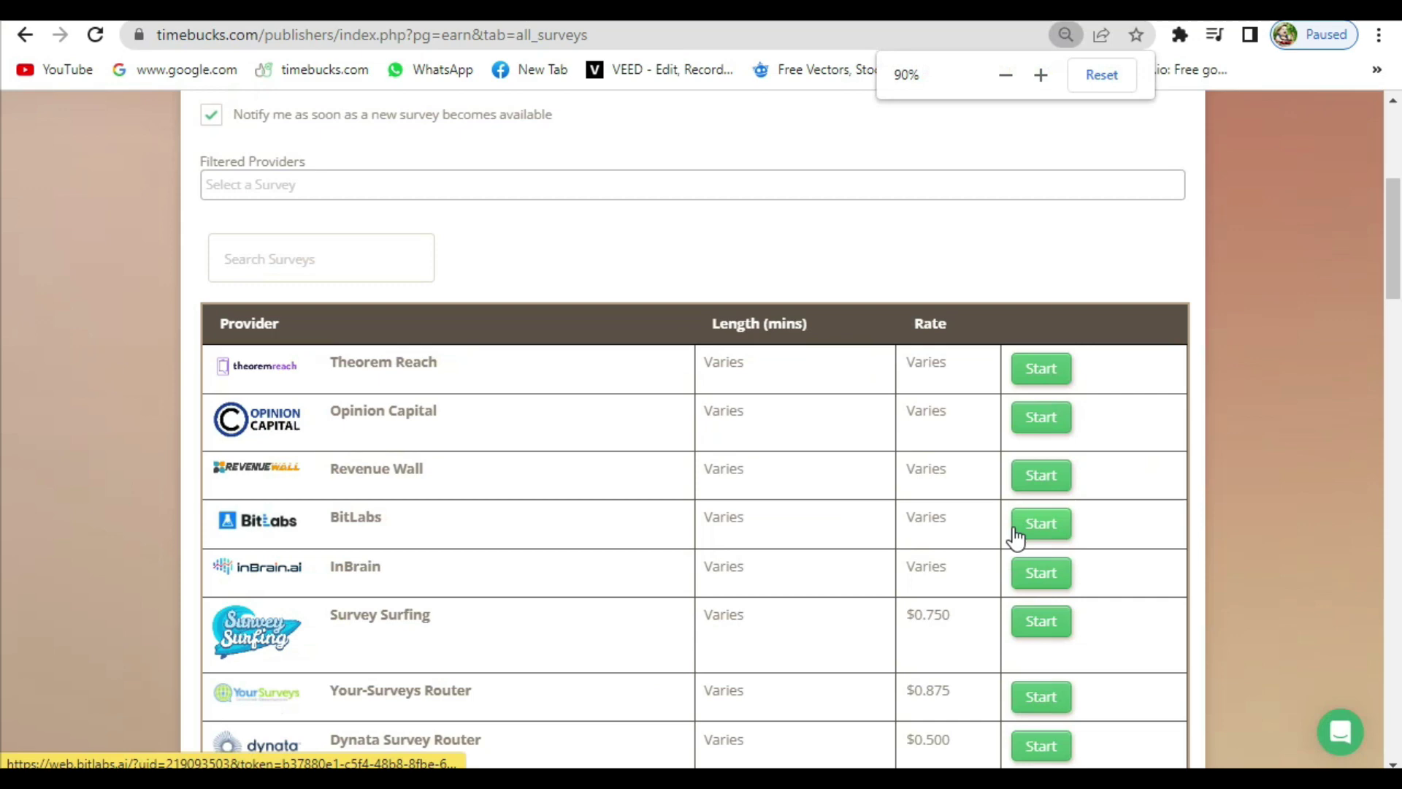
pyautogui.hotkey('ctrl', '+')
pyautogui.scroll(-2, 1014, 527)
pyautogui.scroll(-1, 1013, 526)
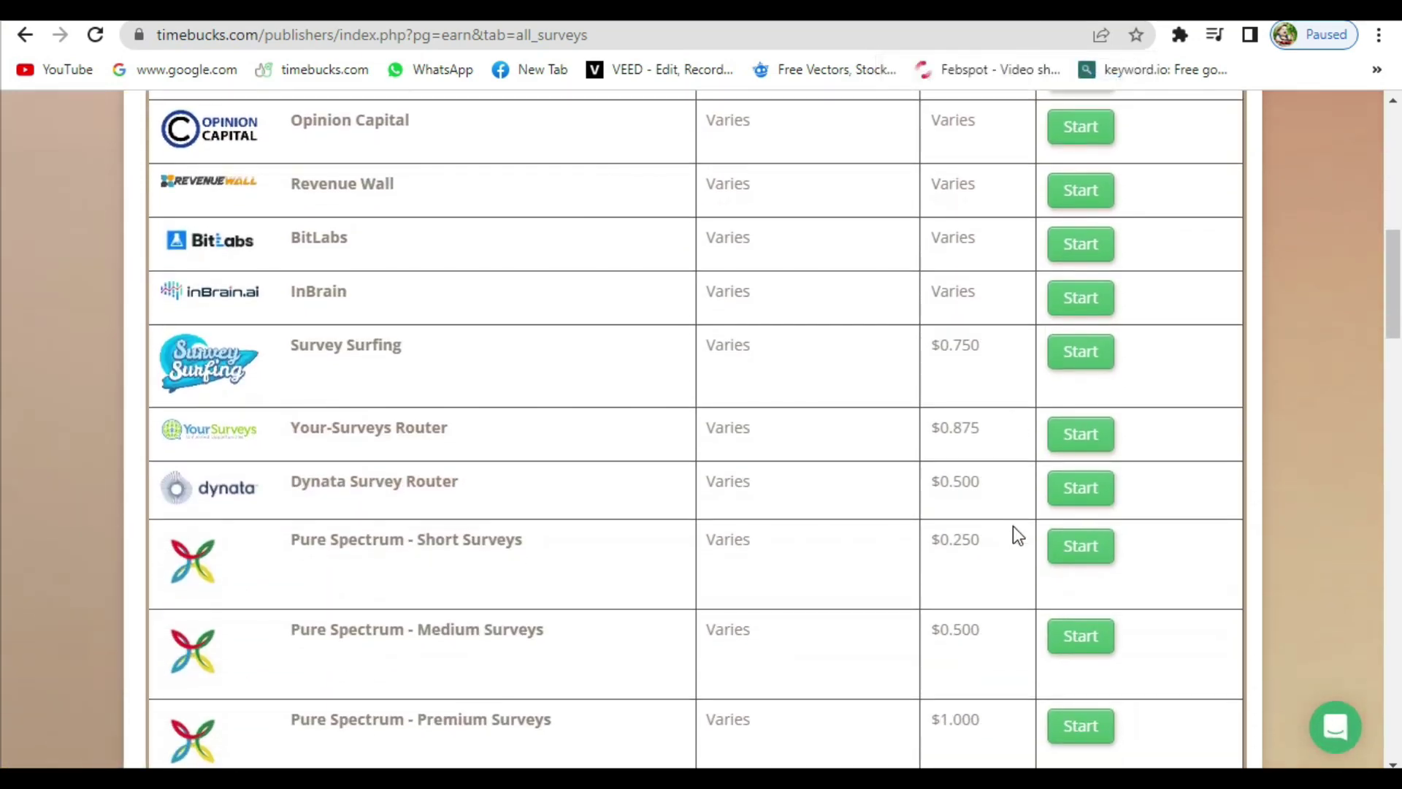
pyautogui.scroll(-2, 1014, 526)
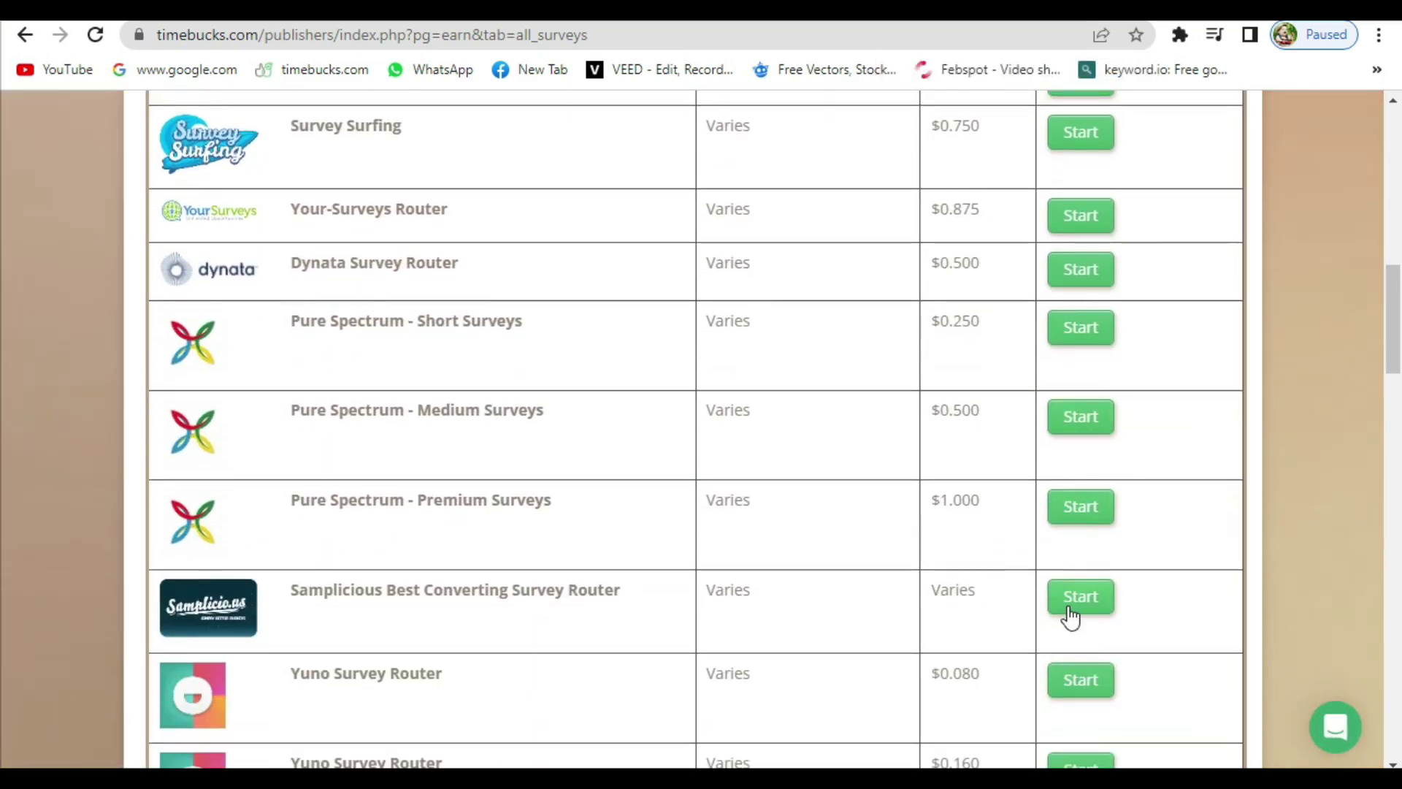
pyautogui.scroll(-1, 1069, 621)
pyautogui.scroll(-2, 1070, 620)
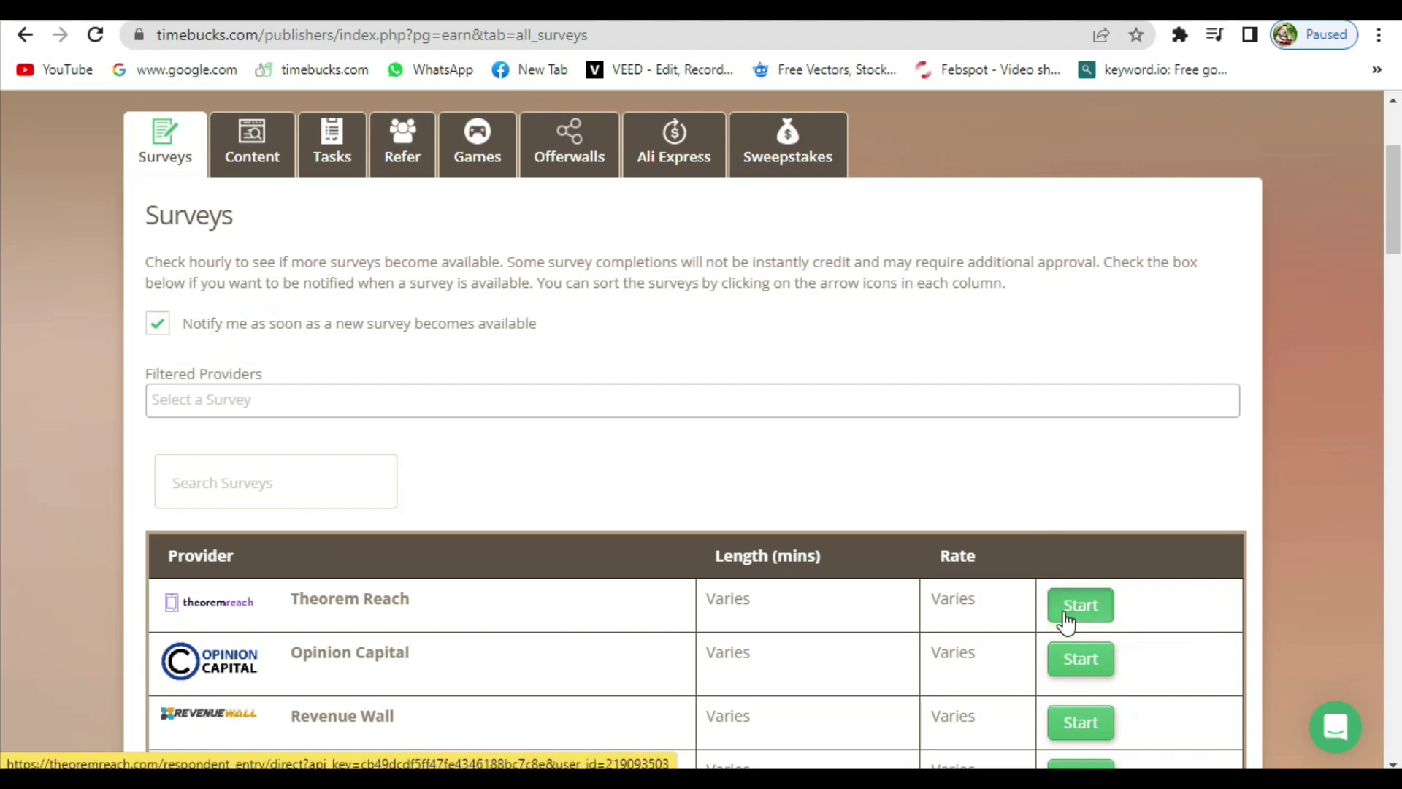
# - Try Theorem Reach, then begin the 31-minute Opinion Capital survey
pyautogui.click(1070, 602)
pyautogui.scroll(-2, 783, 548)
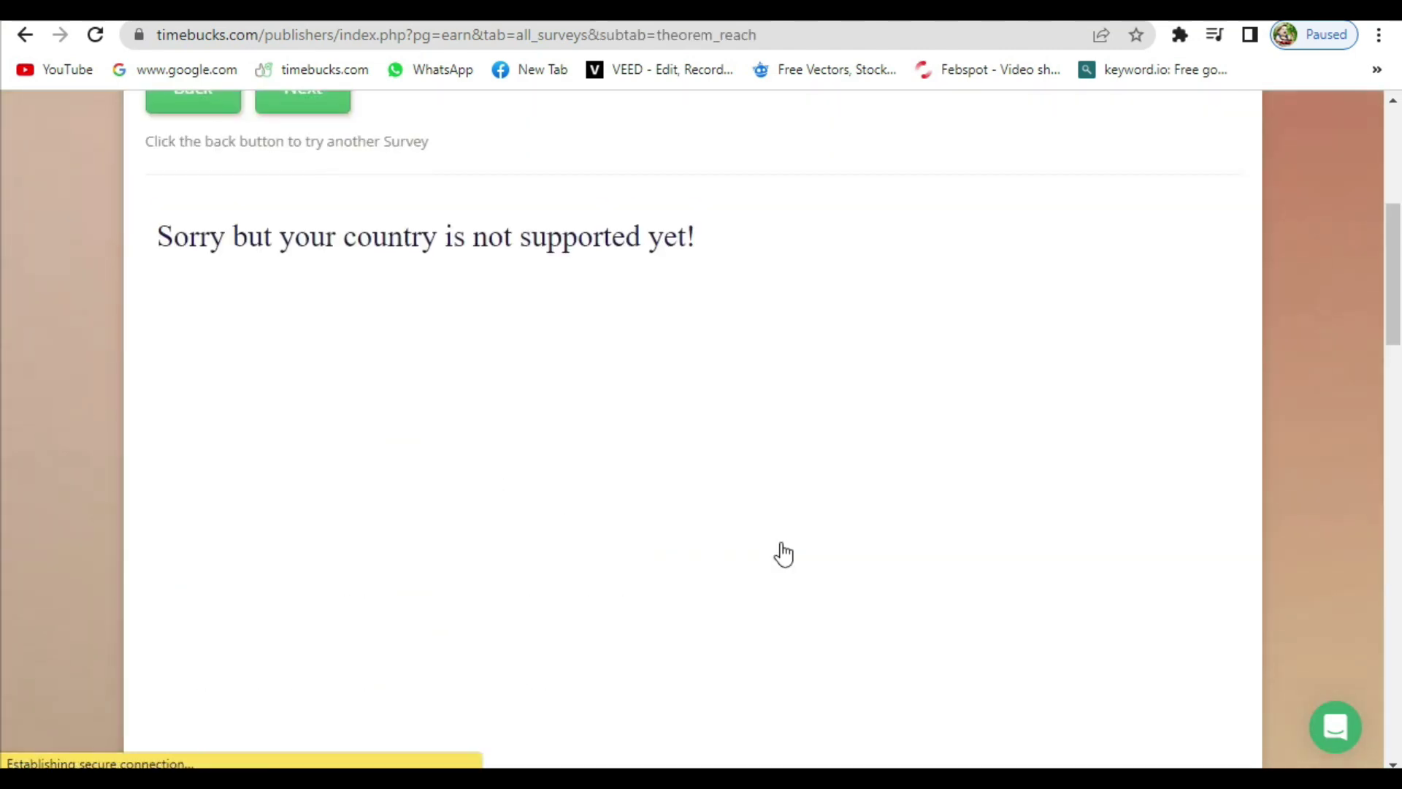
pyautogui.scroll(1, 783, 553)
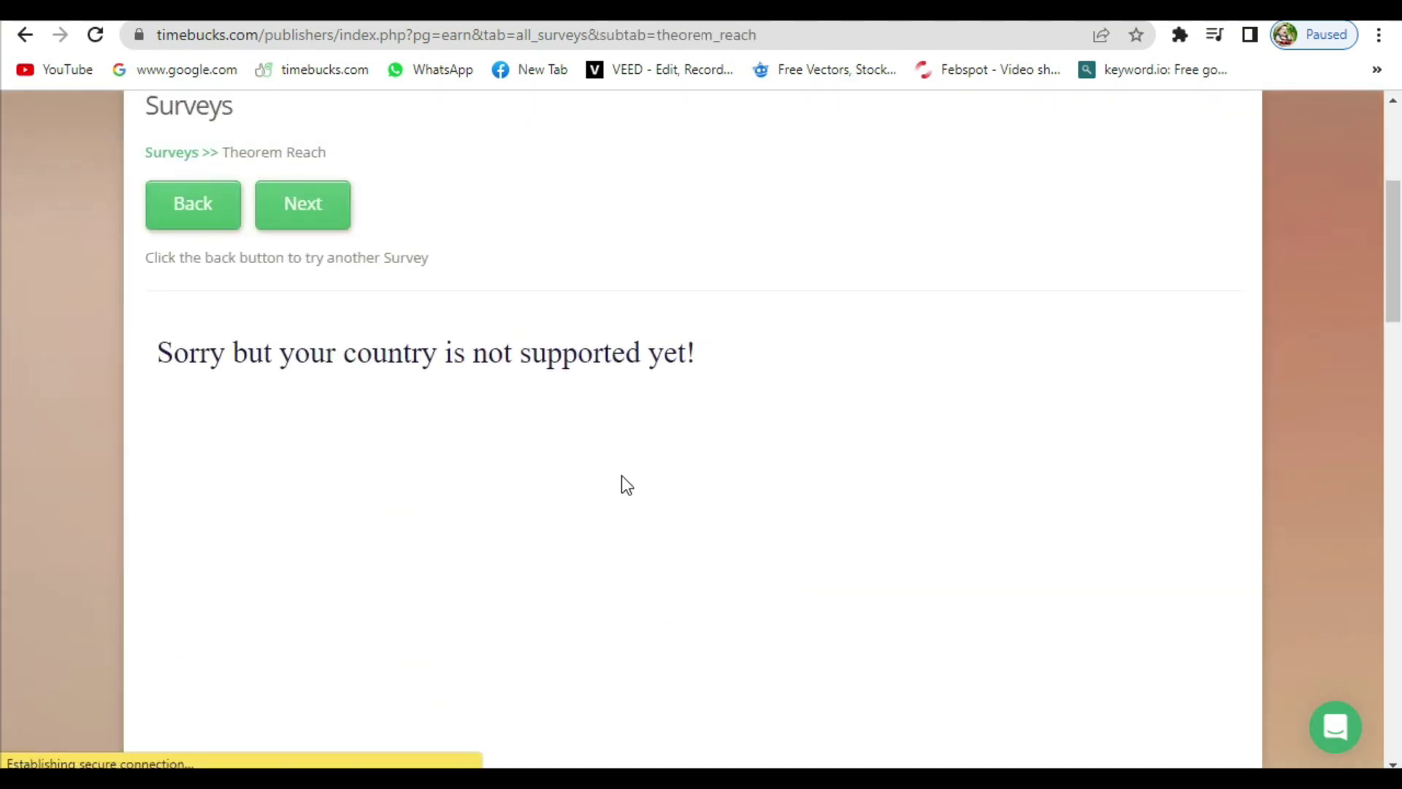
pyautogui.click(319, 219)
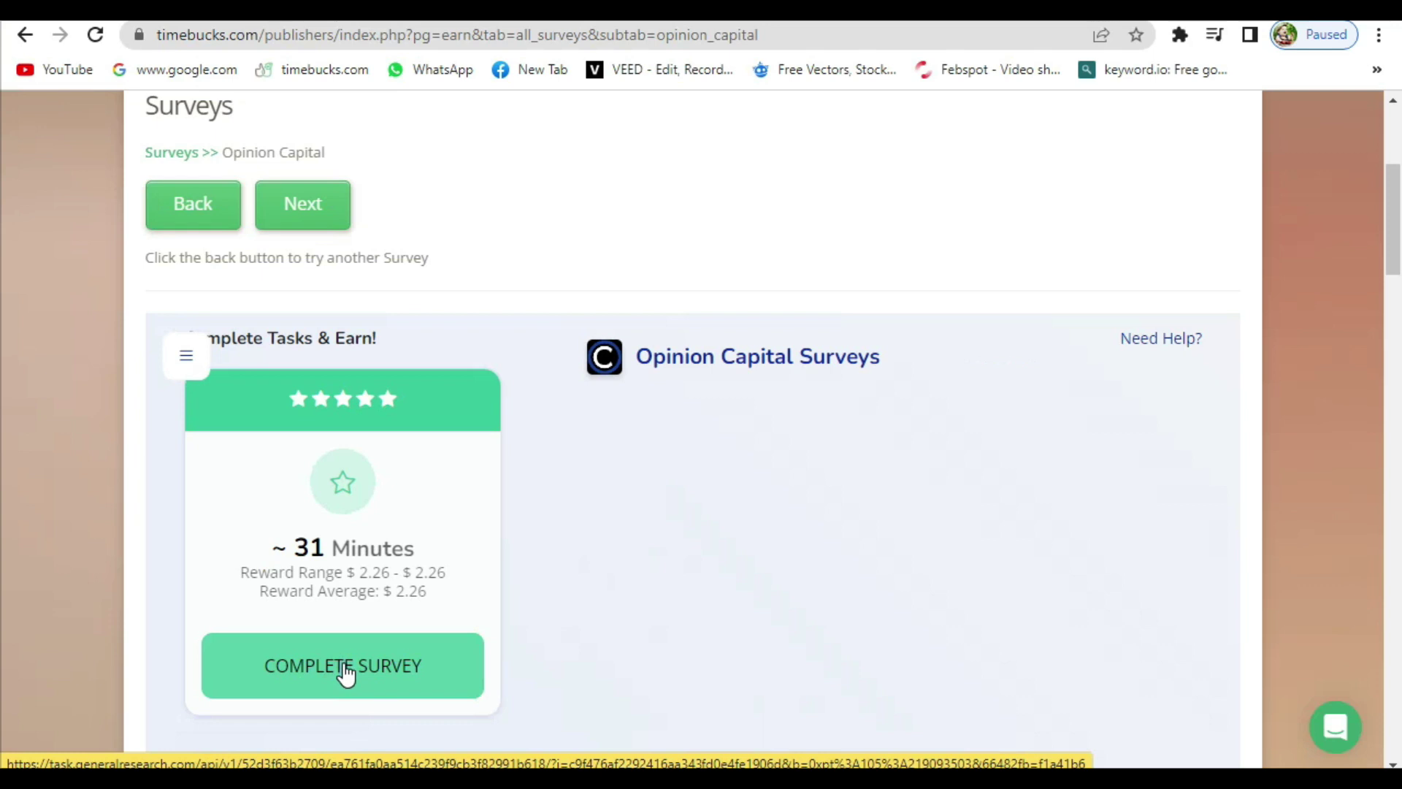
pyautogui.click(346, 671)
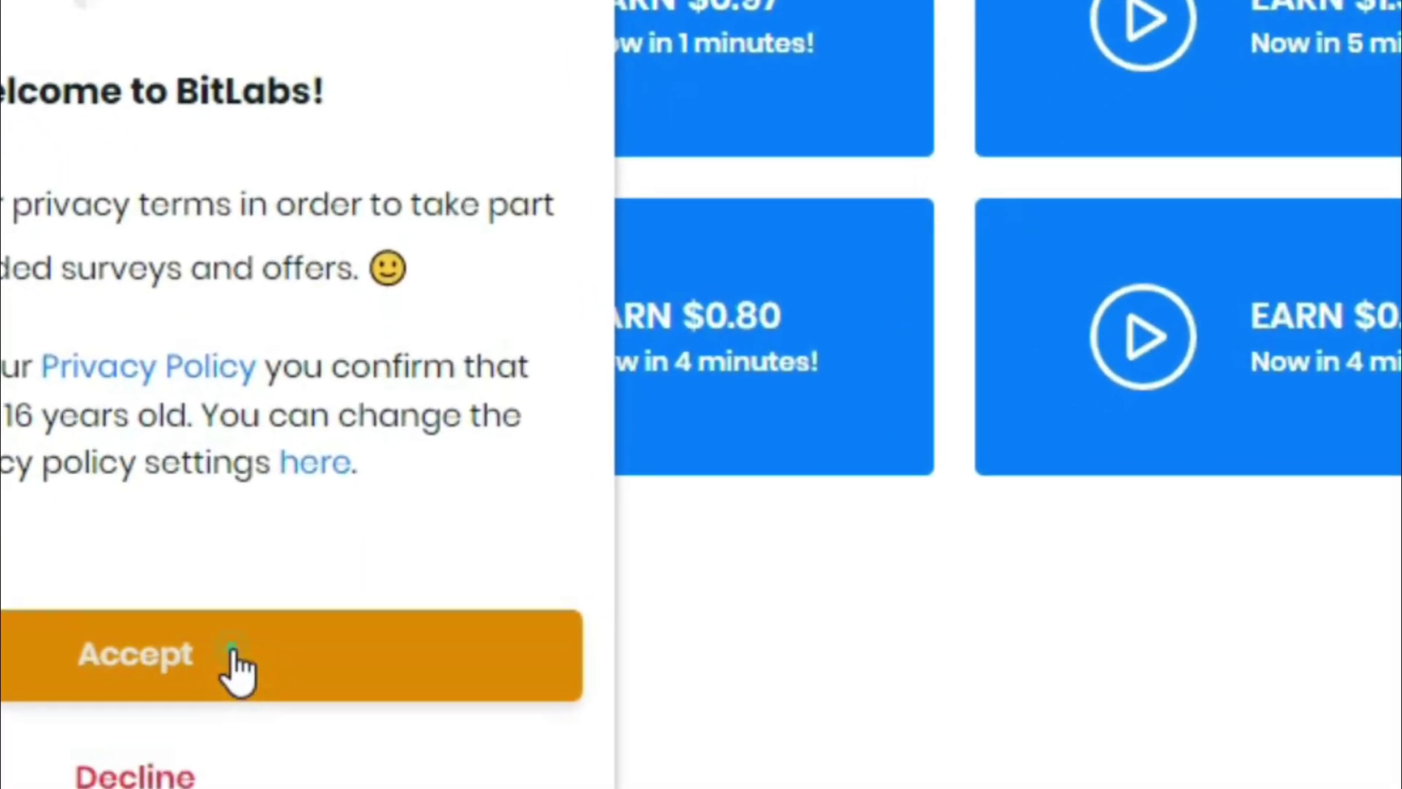
# - Accept BitLabs' privacy terms and answer the gender question as Male
pyautogui.click(253, 658)
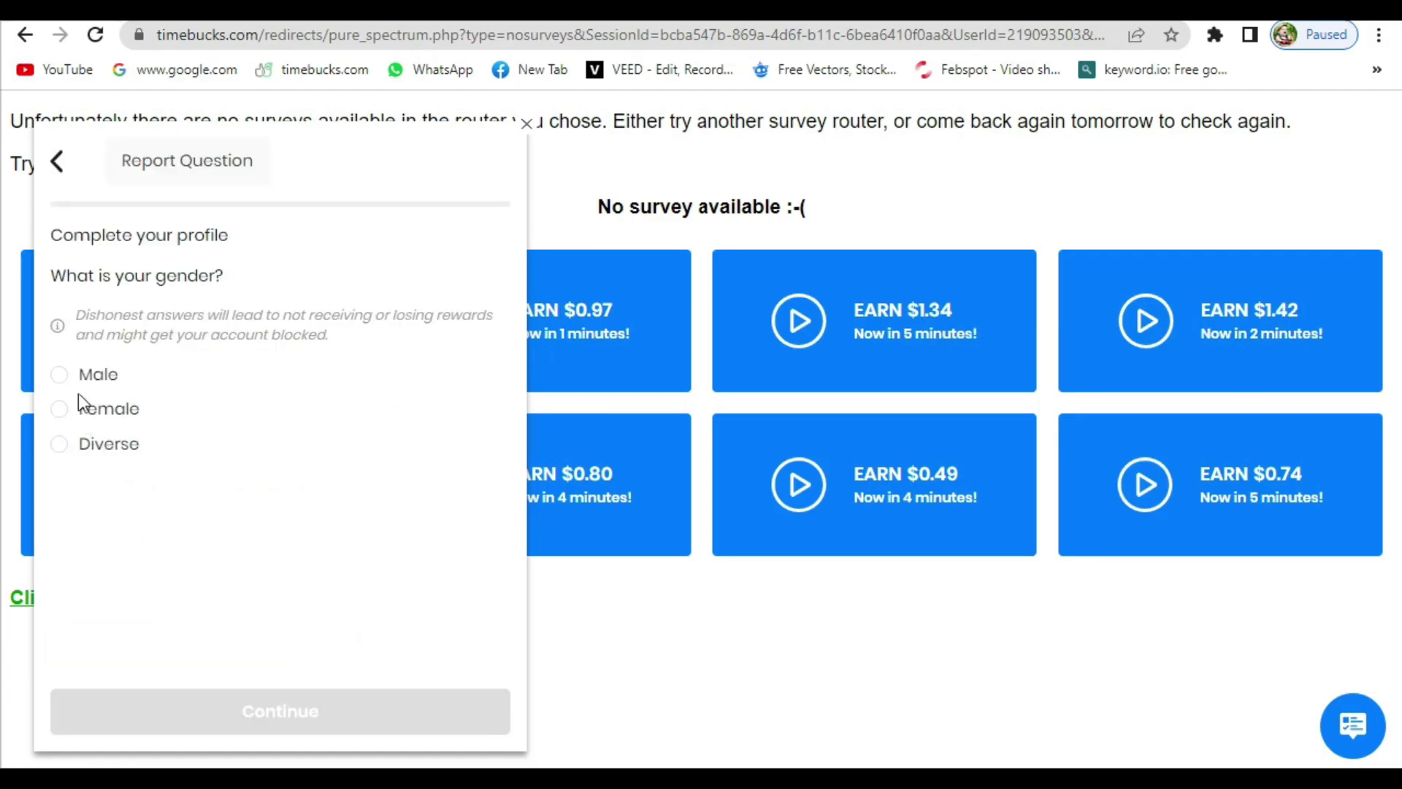
pyautogui.click(60, 374)
pyautogui.click(253, 711)
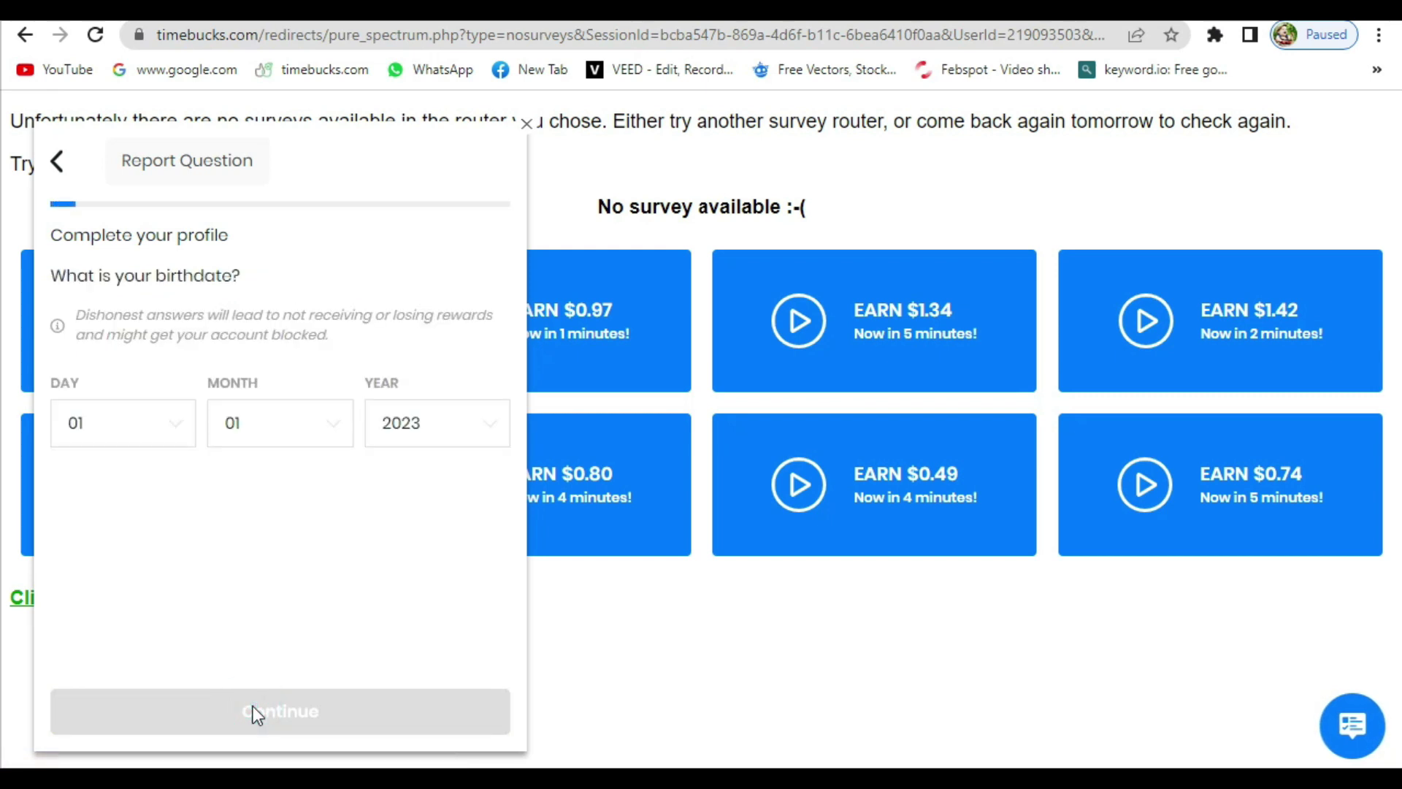
pyautogui.click(131, 428)
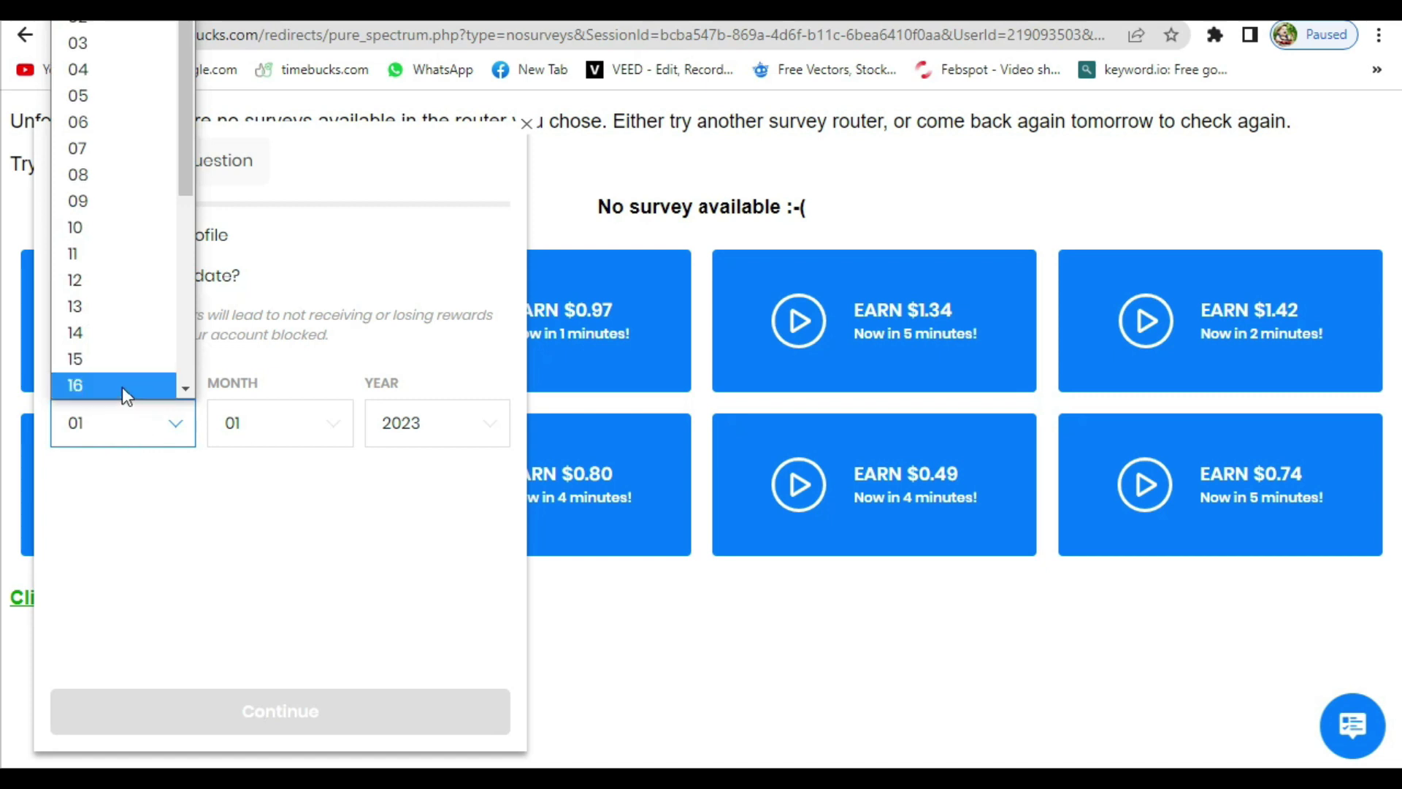
pyautogui.scroll(-3, 112, 294)
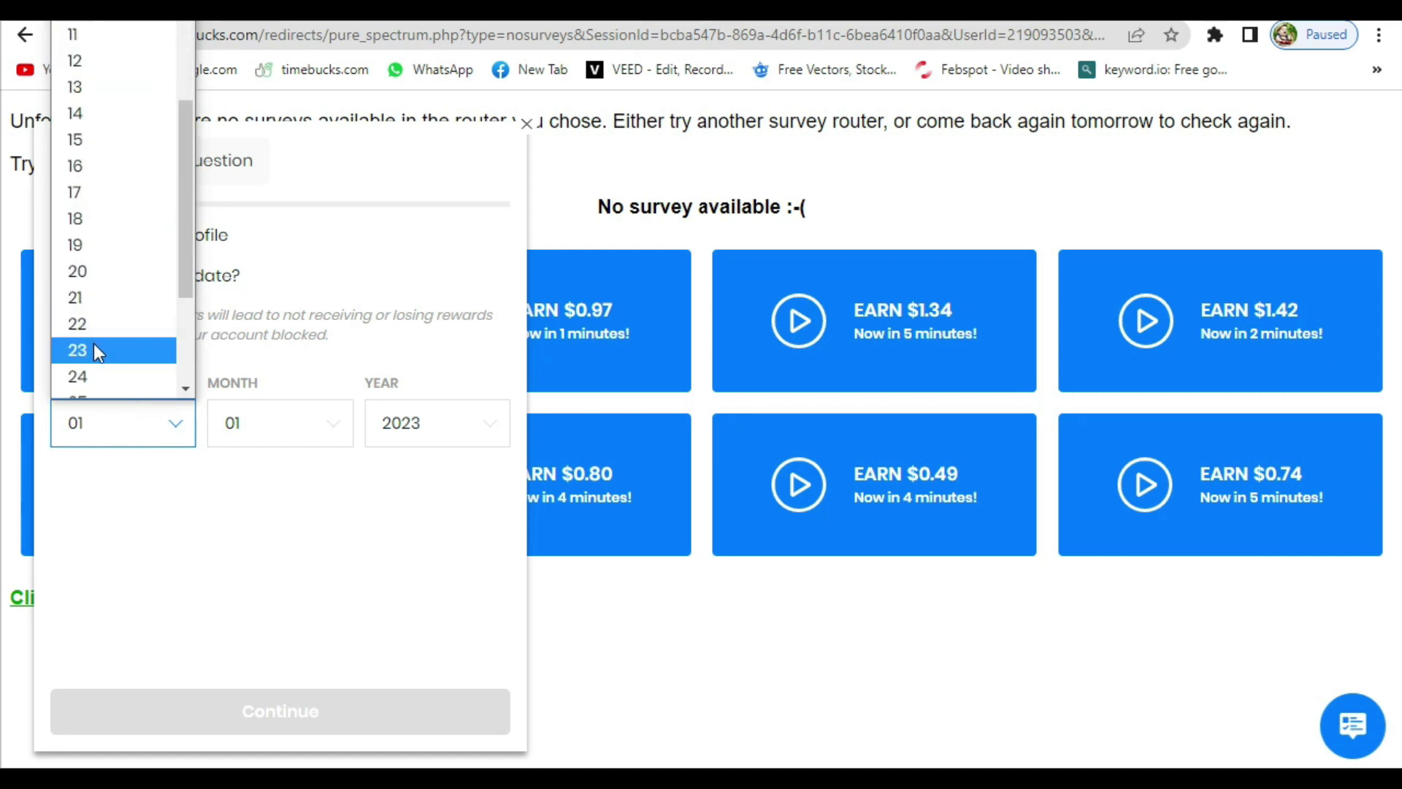
pyautogui.scroll(-2, 94, 329)
pyautogui.click(100, 305)
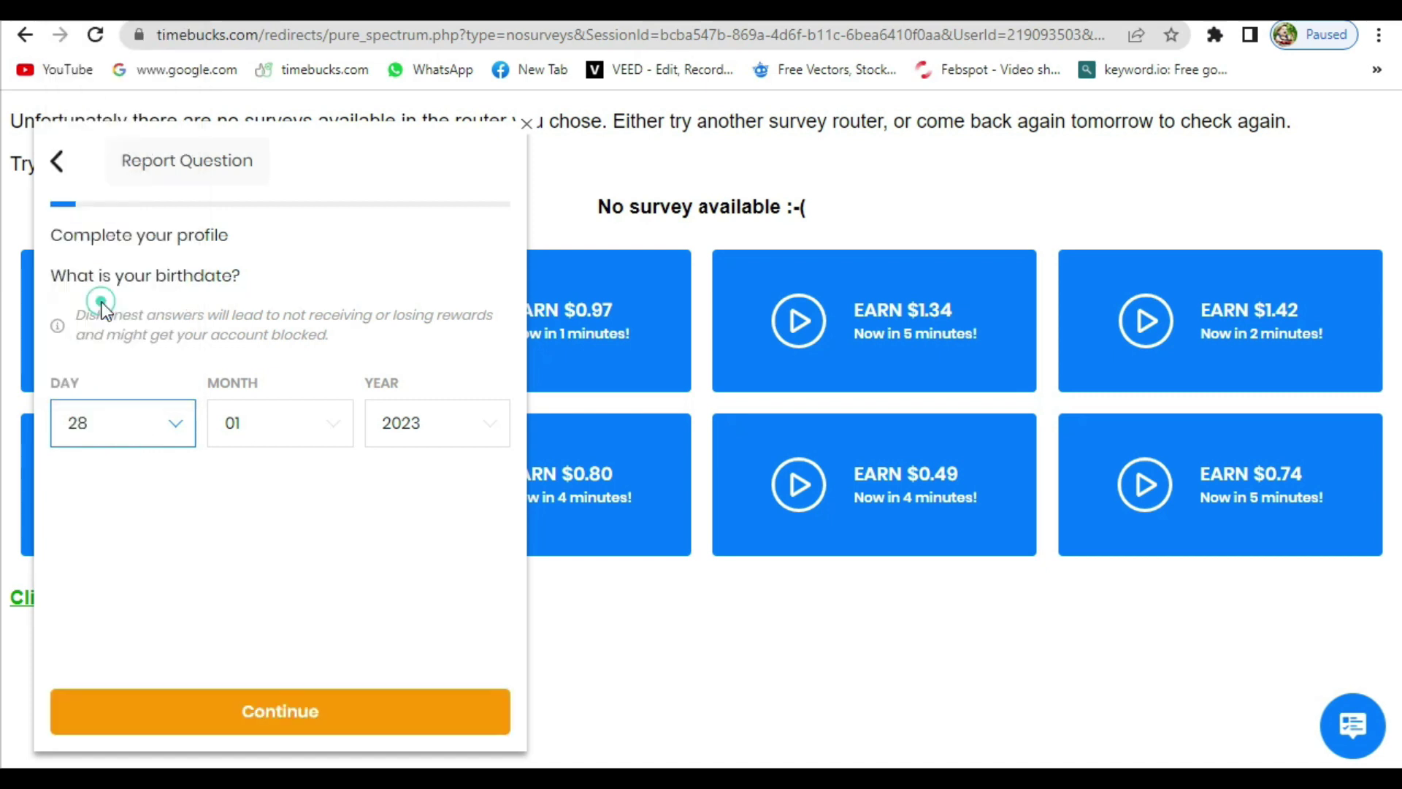
pyautogui.click(284, 428)
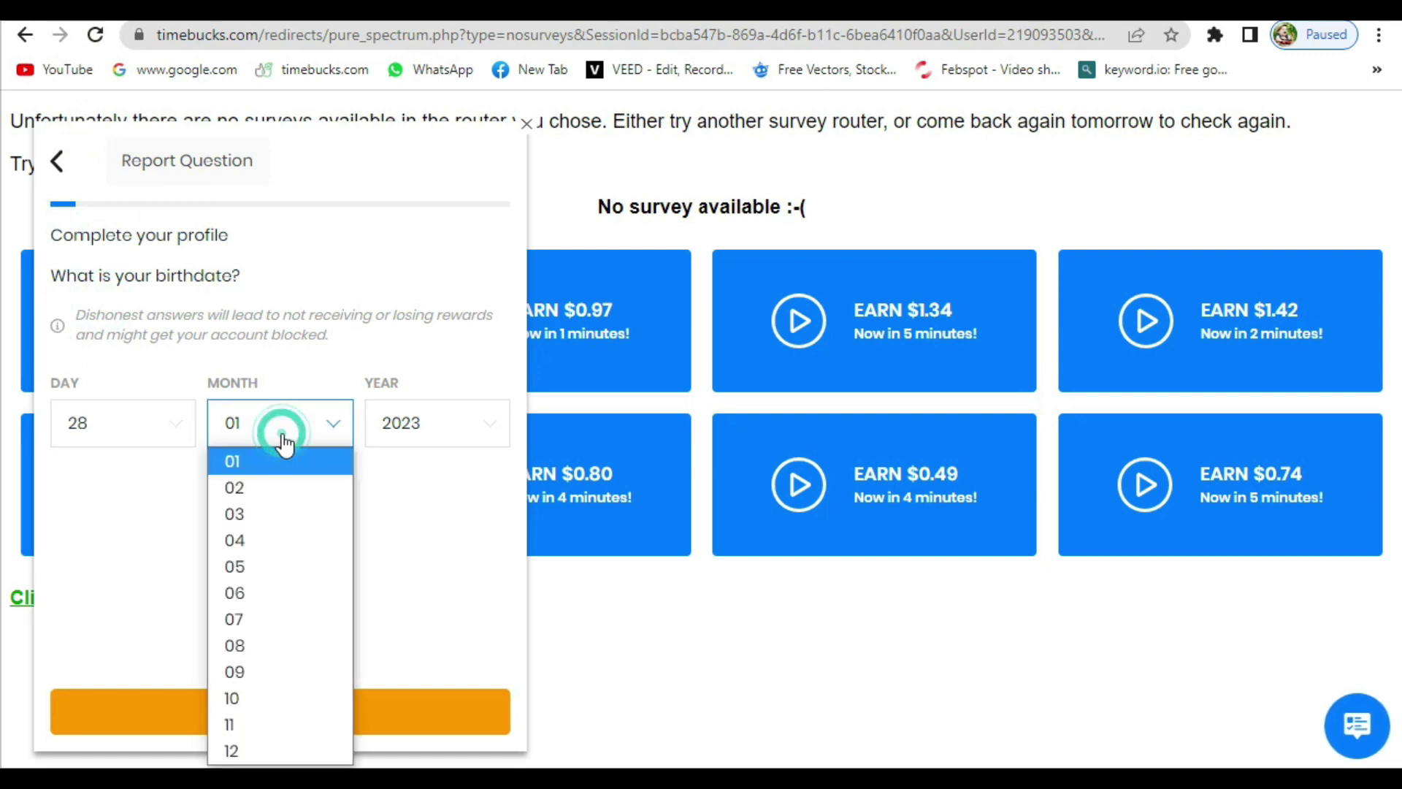
pyautogui.click(284, 534)
pyautogui.click(433, 425)
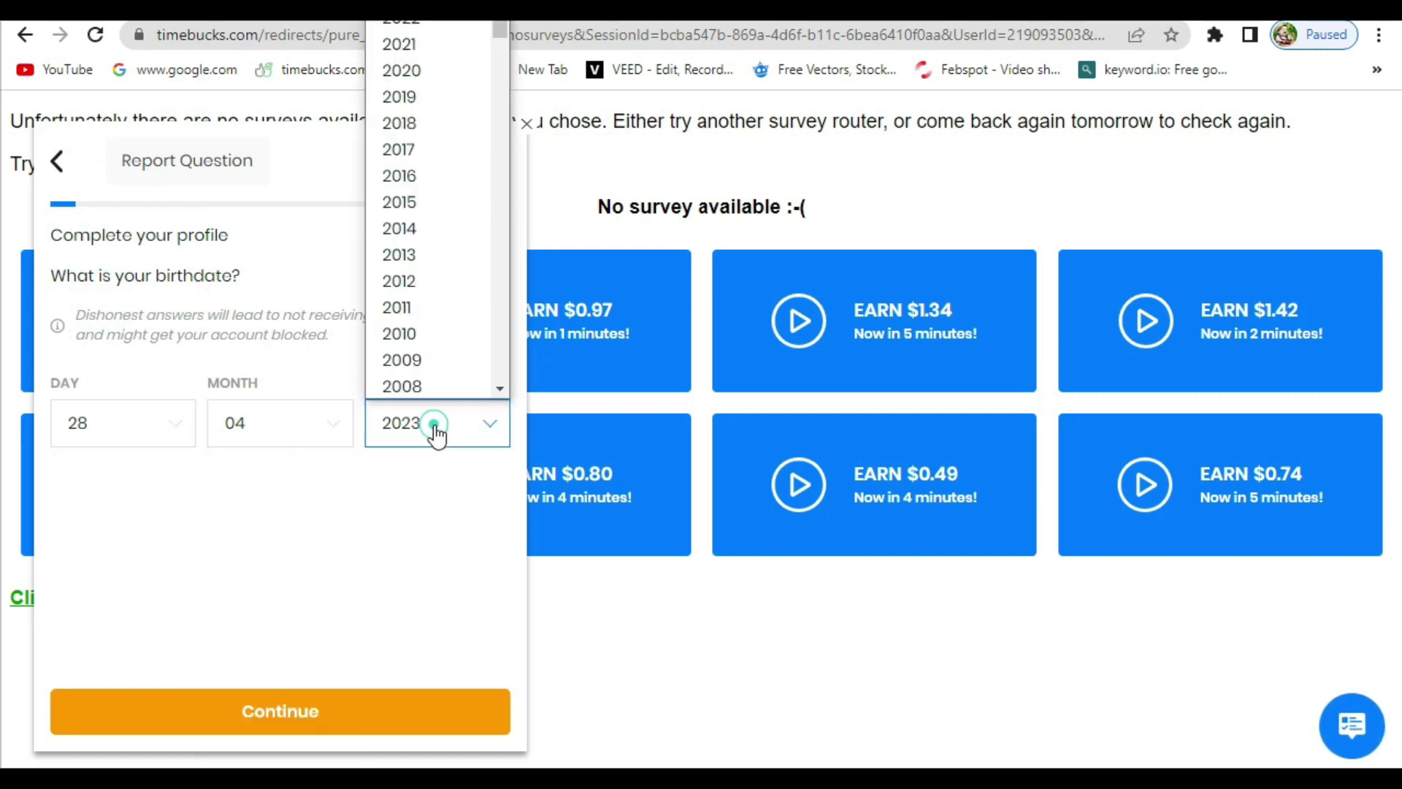
pyautogui.scroll(-1, 438, 328)
pyautogui.scroll(-5, 448, 314)
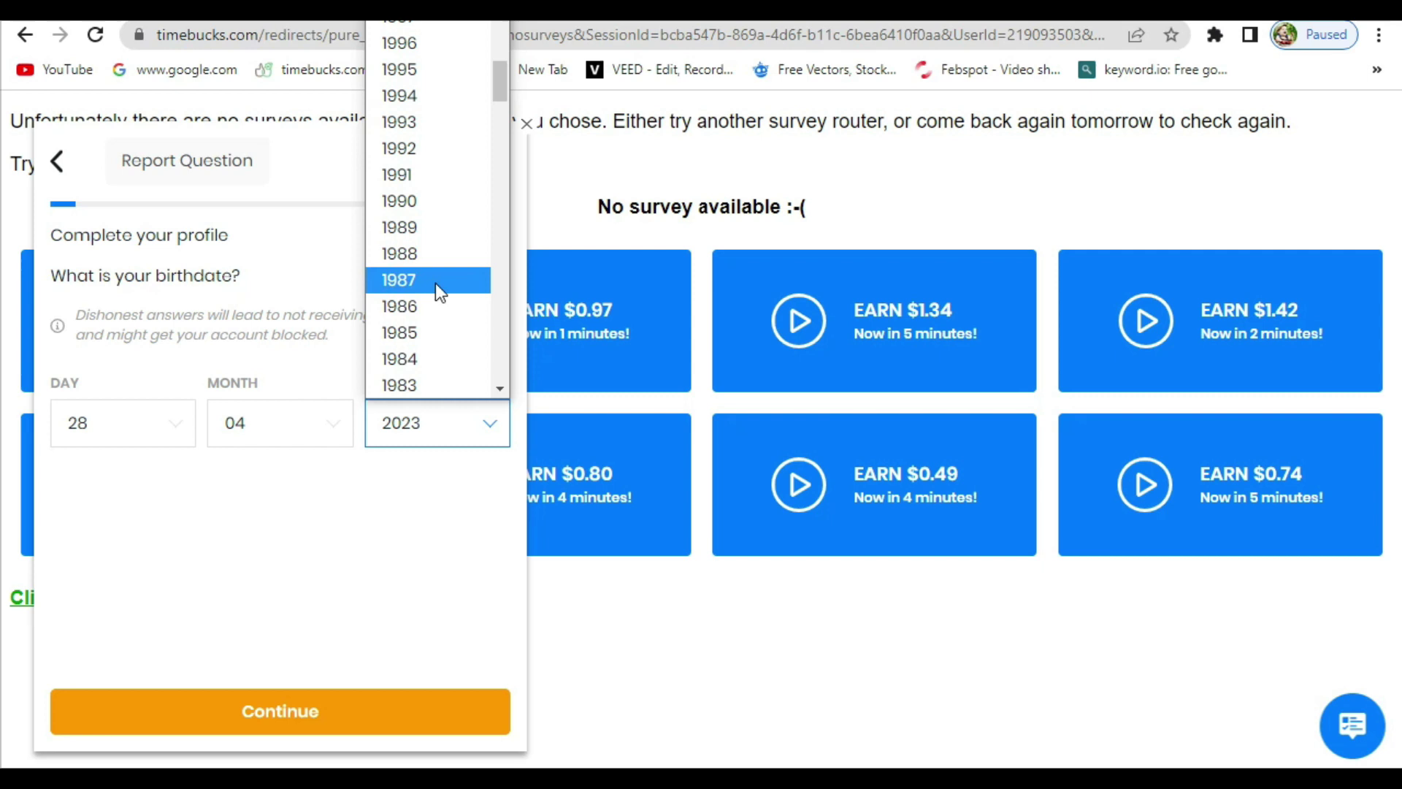
pyautogui.click(411, 99)
pyautogui.click(273, 712)
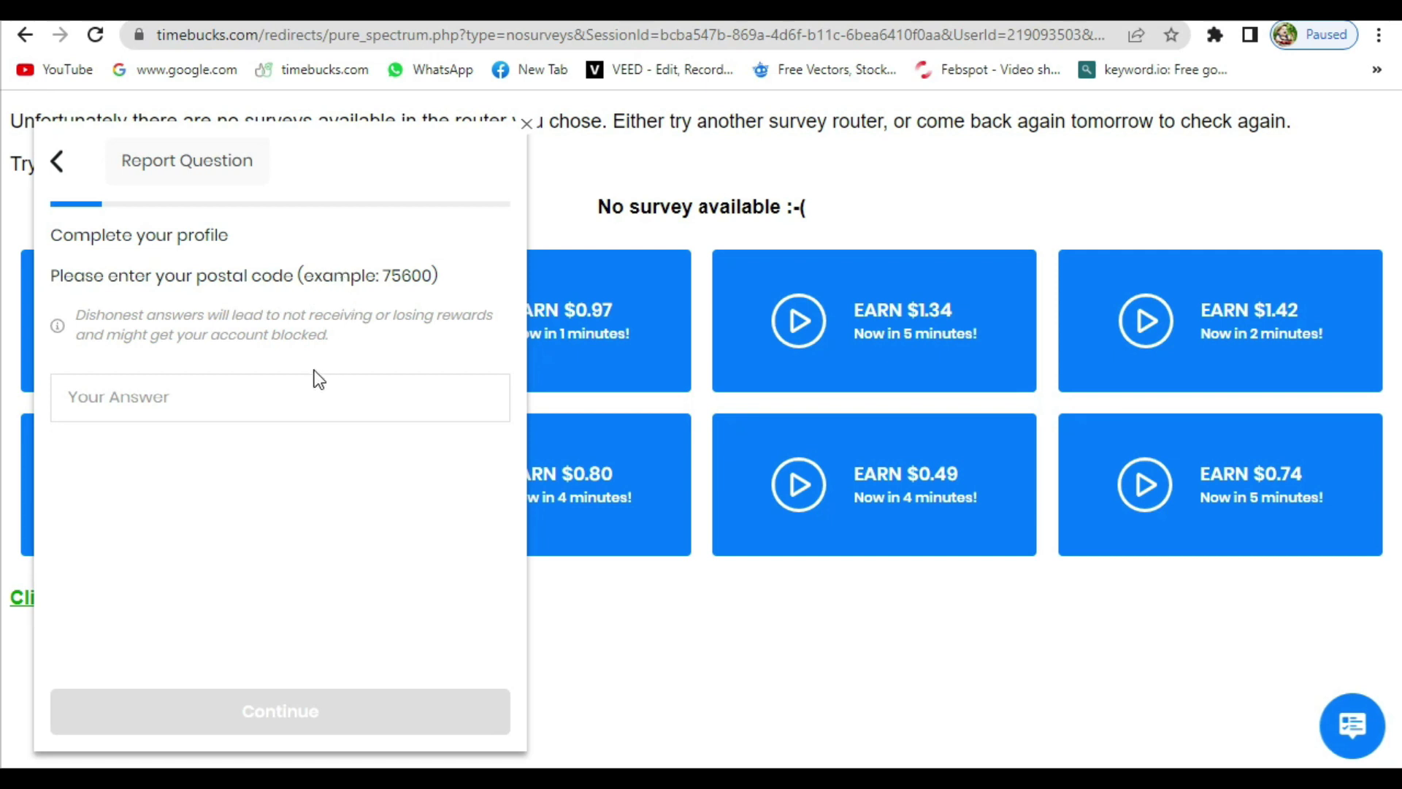
# - Enter and submit postal code 66000
pyautogui.click(304, 397)
pyautogui.click(216, 443)
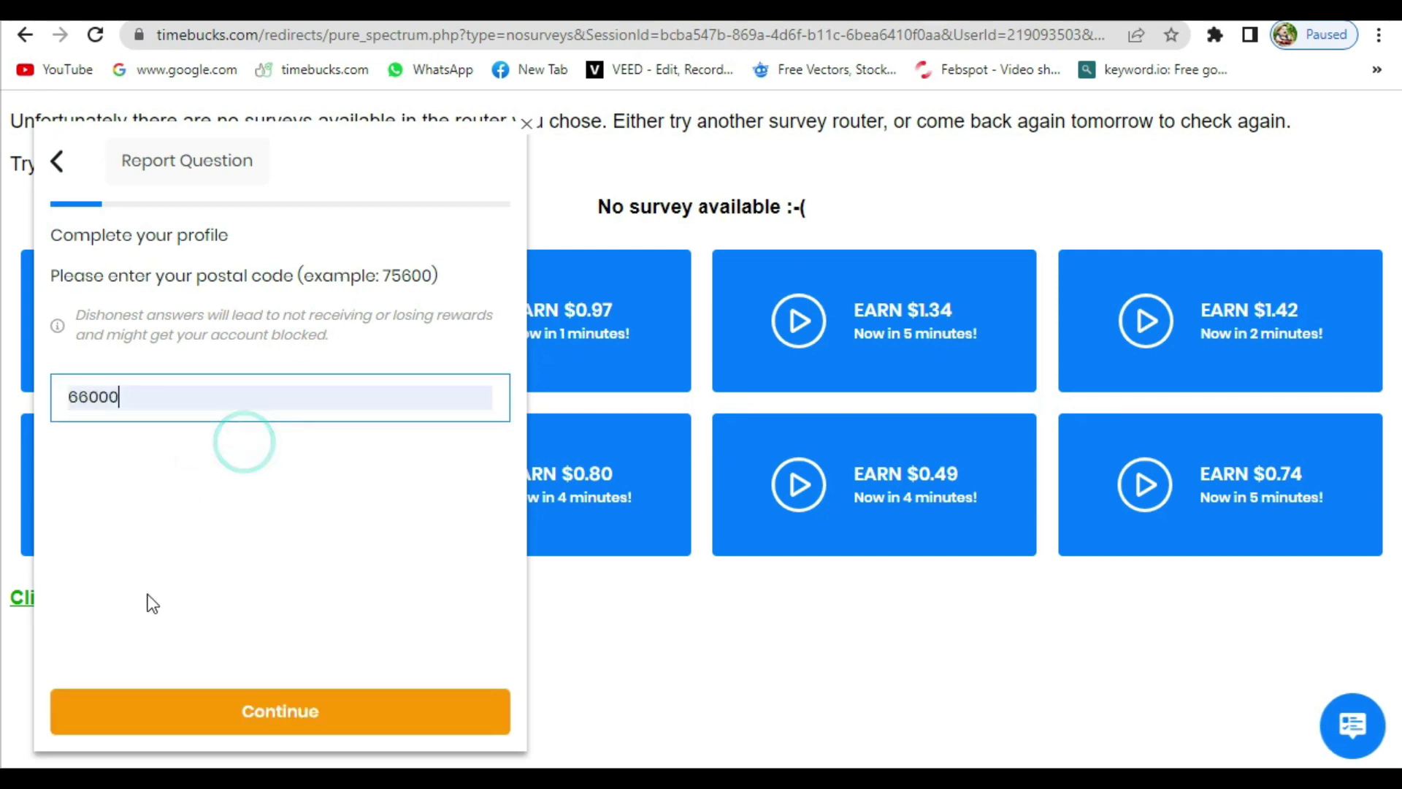
pyautogui.click(209, 712)
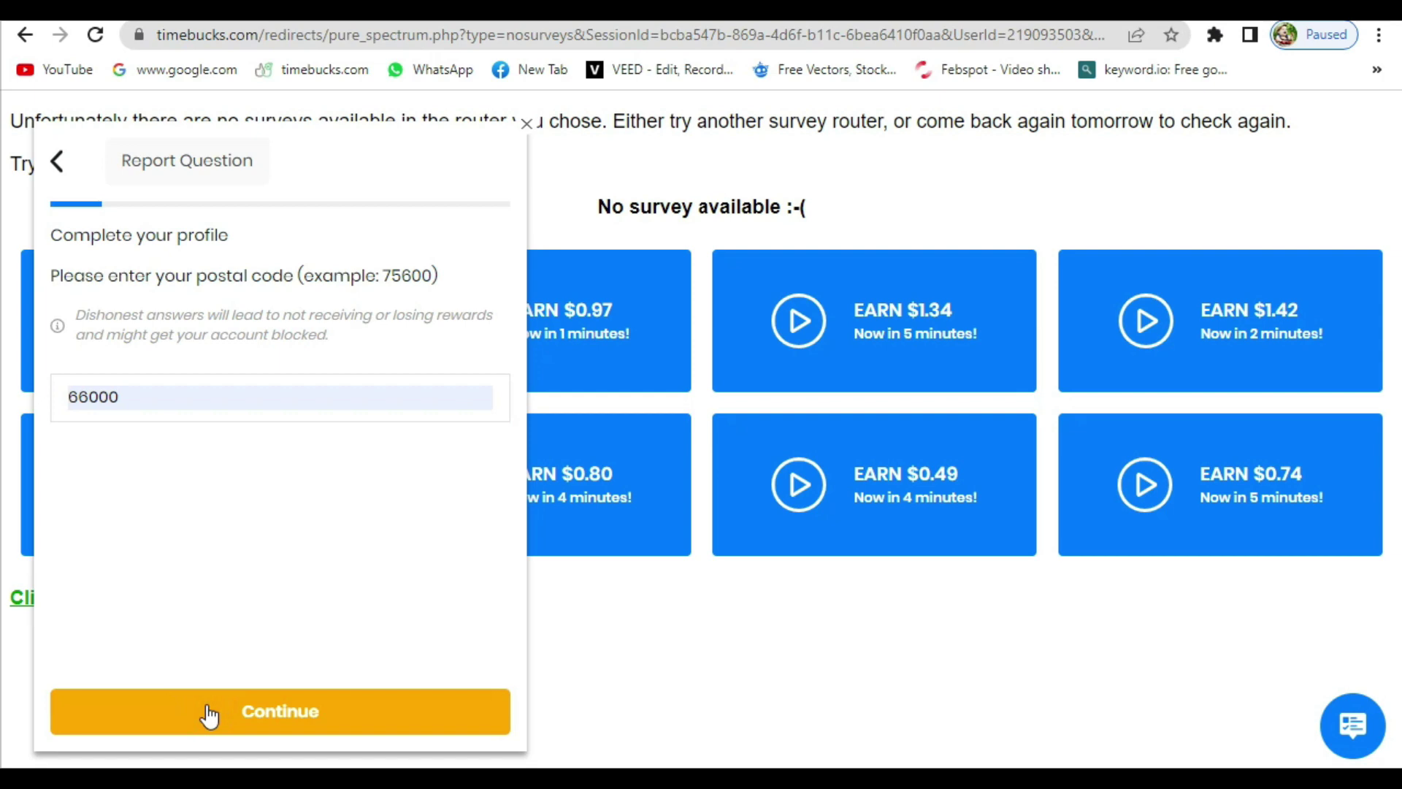